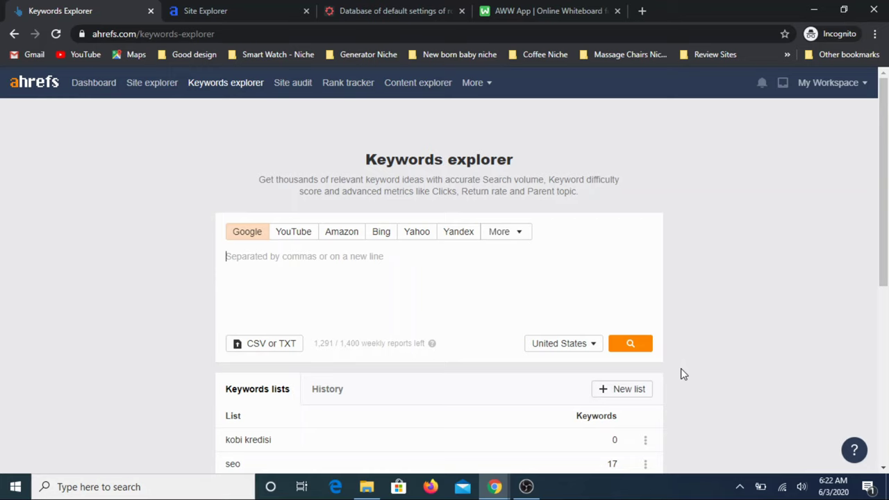
Search 'router' in Keywords Explorer and write 'Competition/Difficulty' as item 1 on the whiteboard
type("Roo")
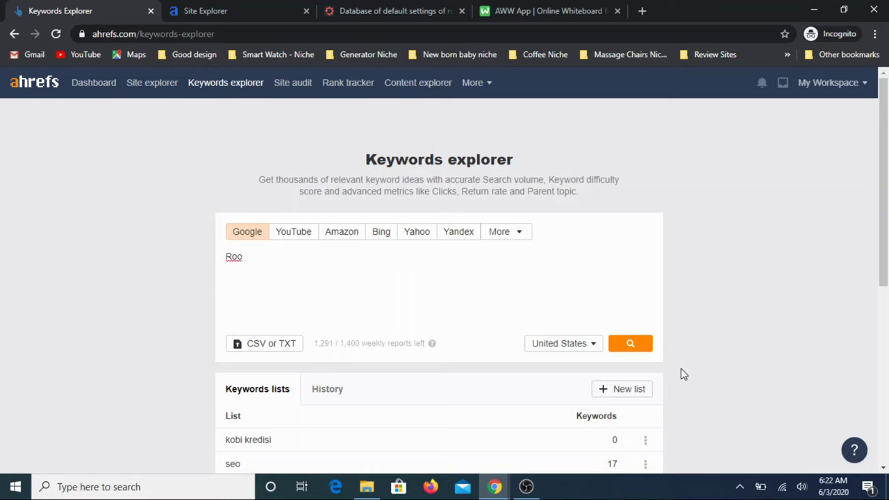
key("BackSpace")
type("uter")
left_click(632, 349)
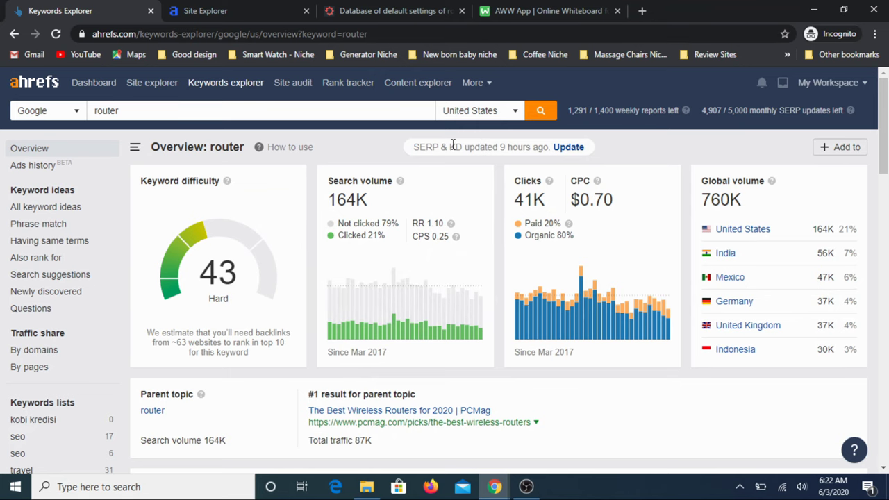
left_click(514, 14)
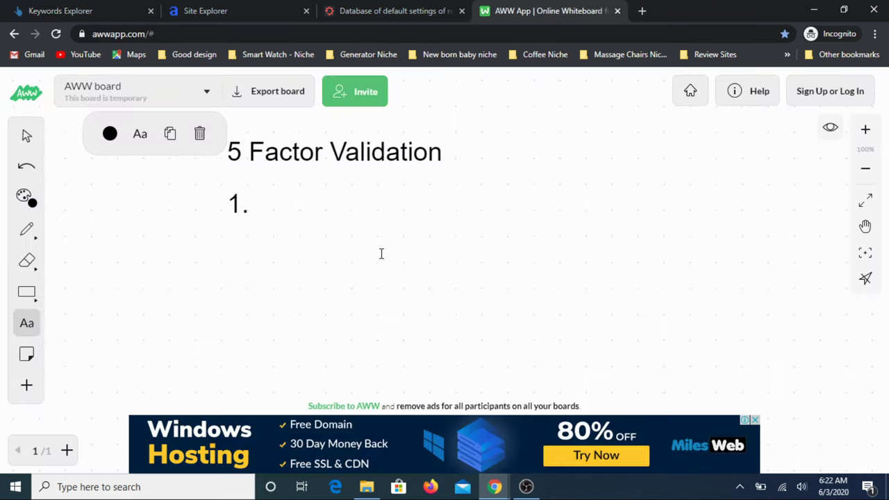
type(" Com")
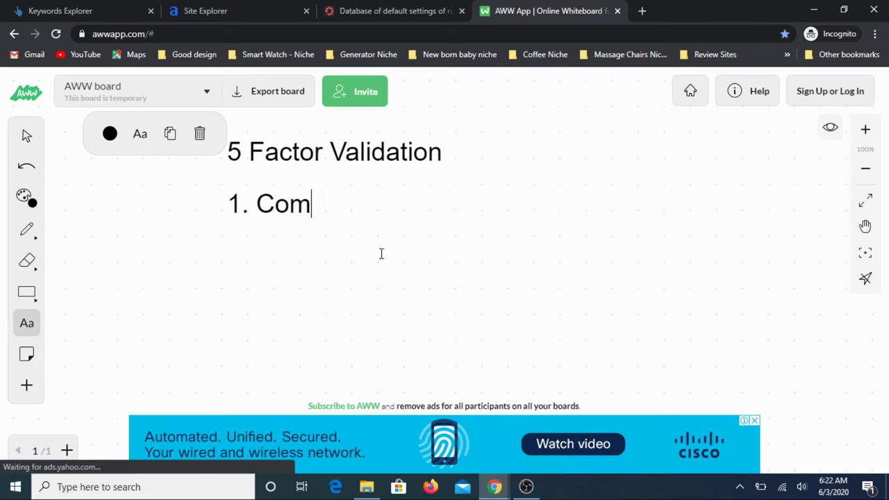
type("petition/Difficulty")
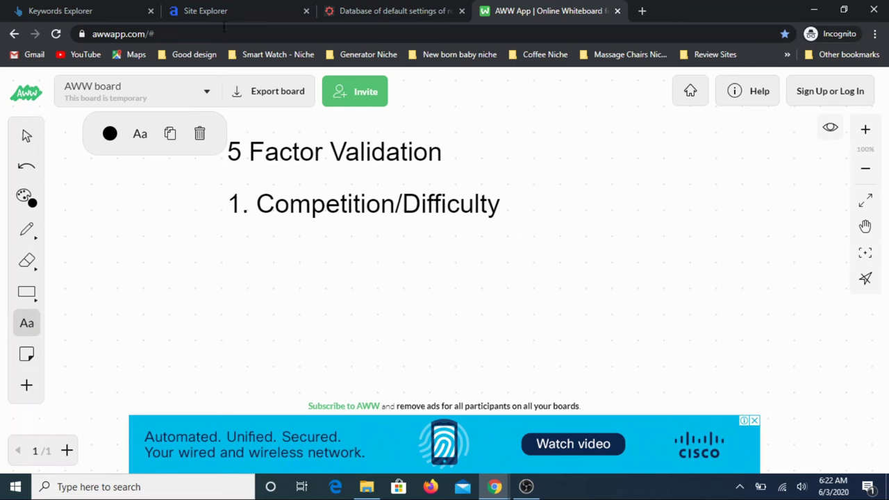
Open all 'Having same terms' router keywords and filter to KD max 20, giving 39,446 results
left_click(80, 10)
scroll(253, 305, "down", 3)
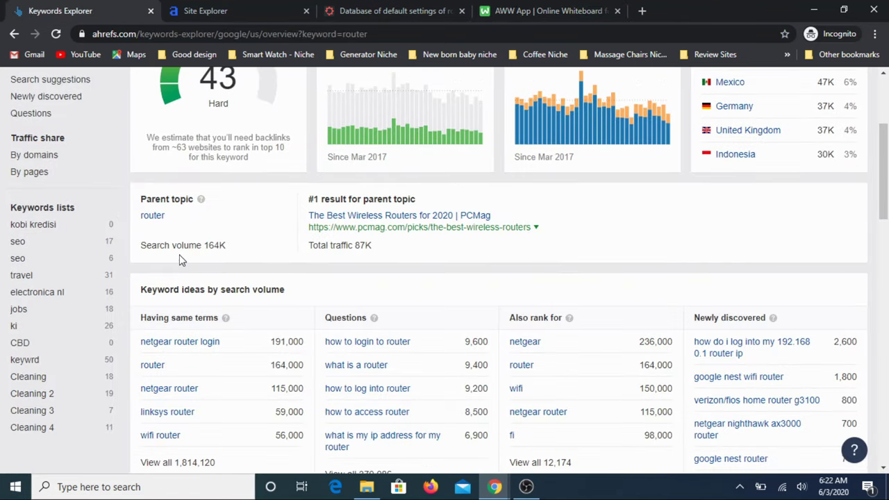
scroll(177, 290, "down", 3)
left_click(175, 271)
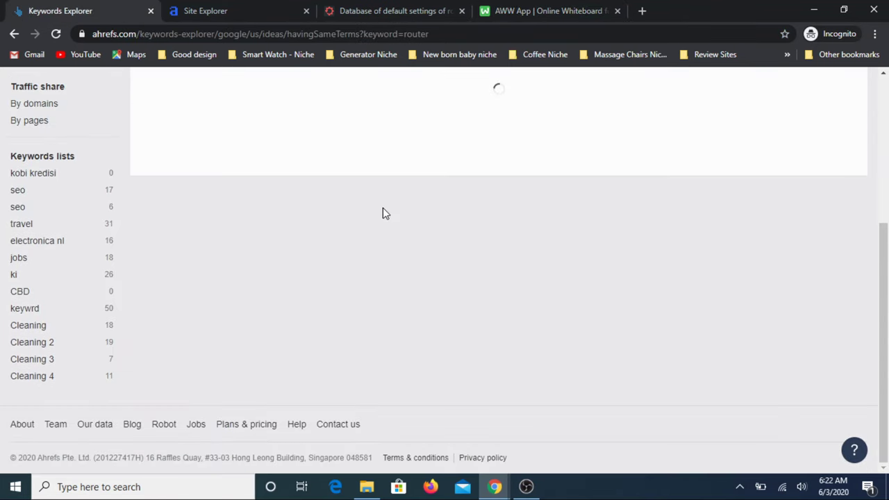
scroll(383, 226, "up", 3)
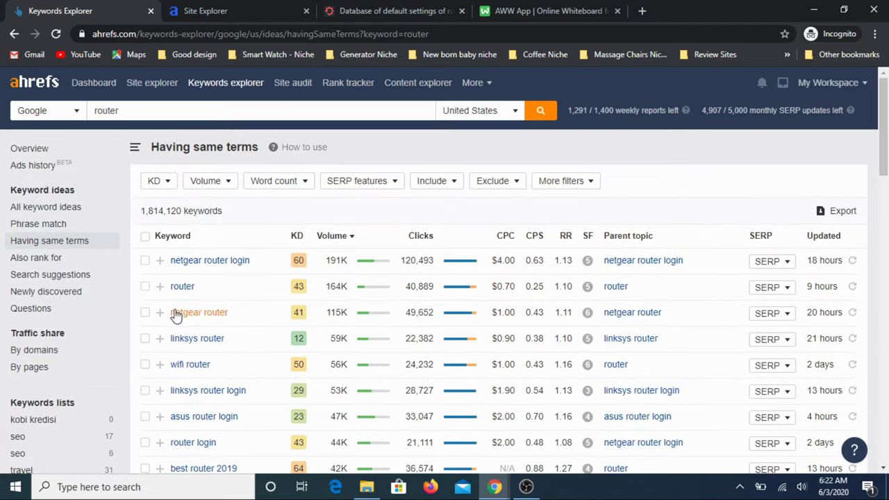
left_click(165, 186)
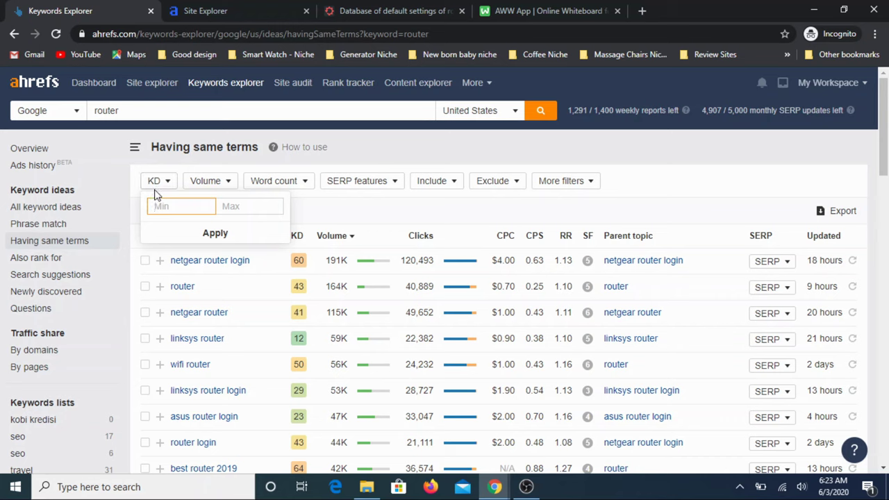
left_click(235, 209)
type("20")
left_click(222, 233)
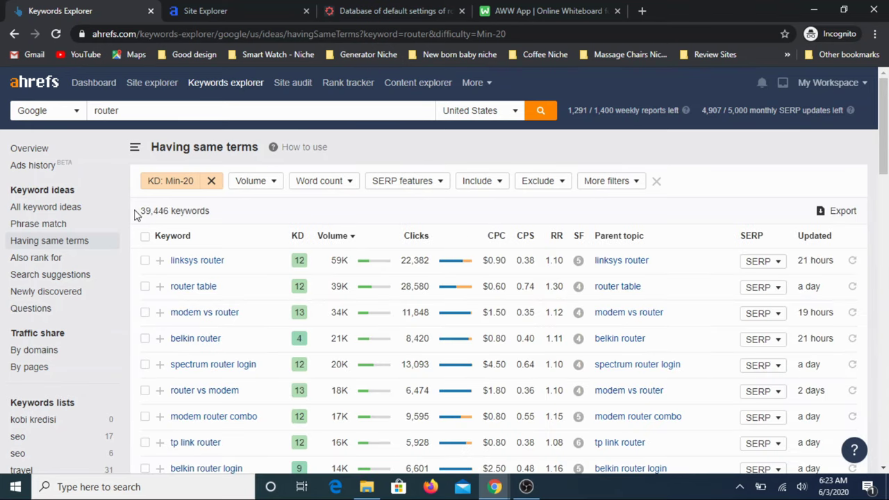
left_click_drag(210, 211, 164, 212)
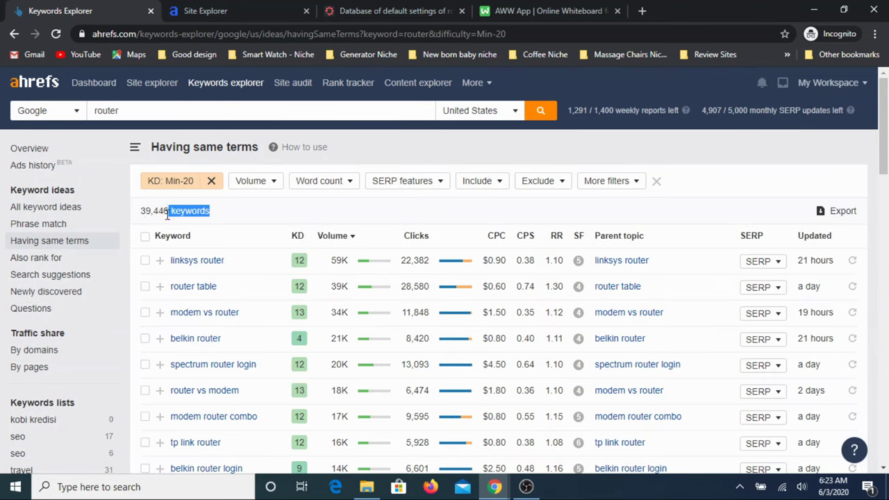
left_click(231, 216)
Add '2. Search Volume' on a new line of the whiteboard checklist
left_click_drag(141, 210, 253, 221)
left_click(507, 11)
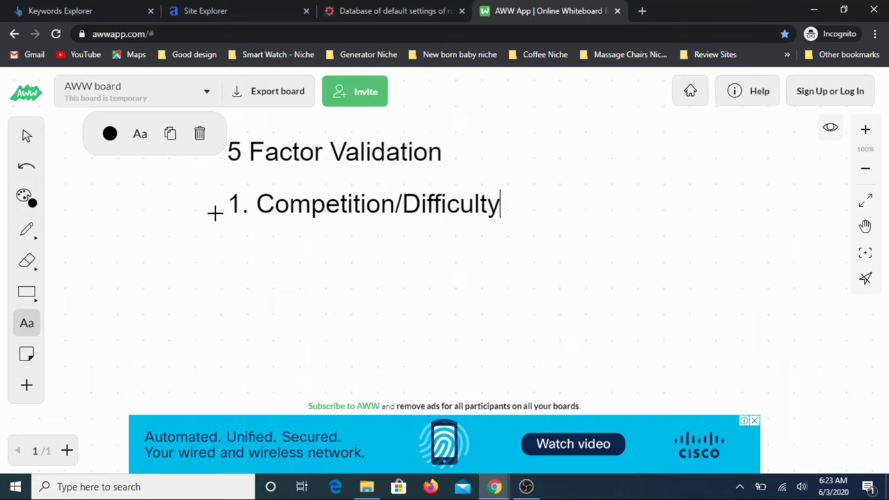
key("Return")
type("2. ")
type("Search Volume")
Scroll through the 39,446 KD-filtered router keywords
left_click(90, 11)
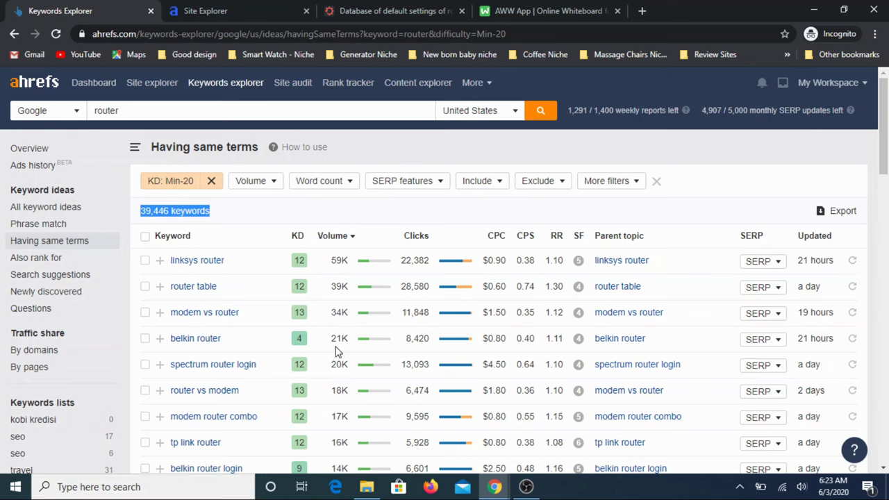
scroll(267, 208, "down", 2)
scroll(272, 227, "down", 2)
scroll(272, 227, "up", 4)
scroll(285, 305, "down", 1)
scroll(343, 377, "down", 4)
scroll(343, 377, "down", 2)
scroll(345, 377, "up", 6)
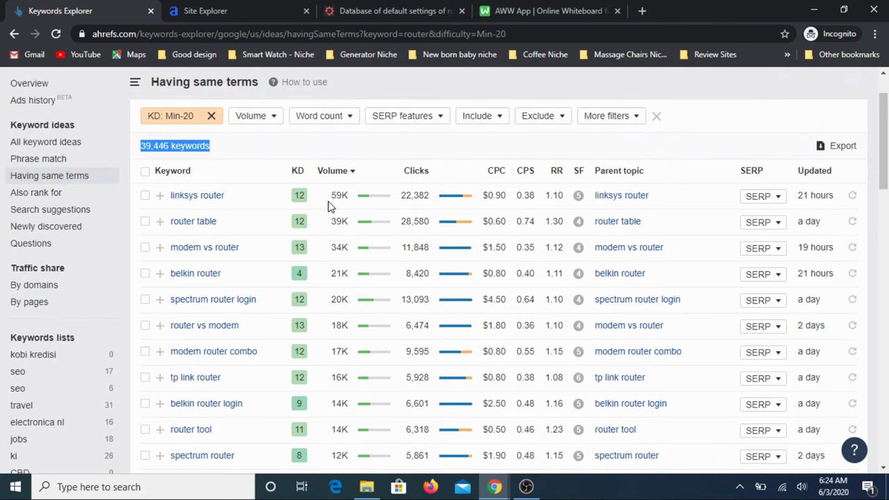
scroll(330, 206, "down", 5)
scroll(333, 208, "down", 6)
scroll(333, 208, "down", 6)
scroll(408, 306, "up", 2)
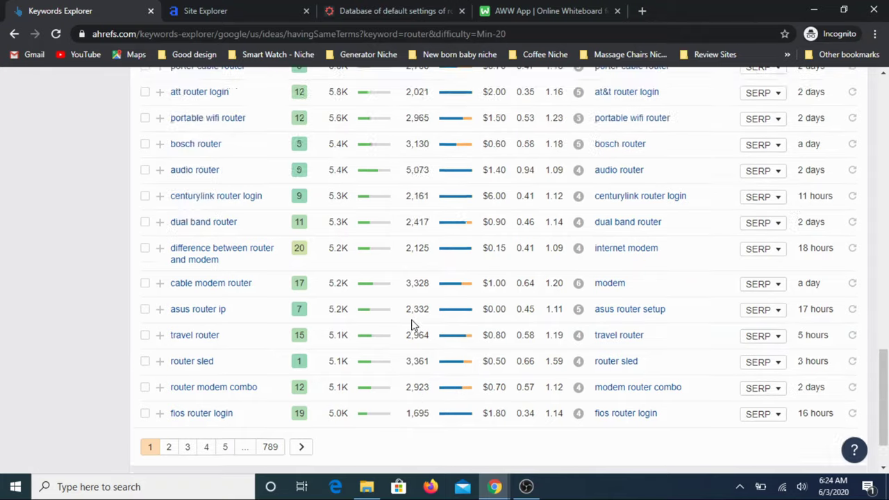
scroll(411, 312, "up", 5)
scroll(408, 307, "up", 10)
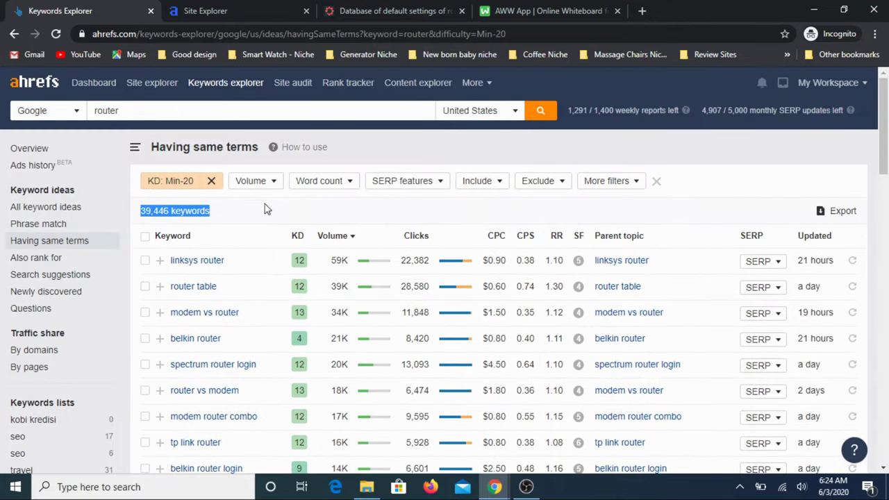
scroll(357, 322, "down", 10)
scroll(363, 354, "down", 8)
scroll(351, 389, "down", 5)
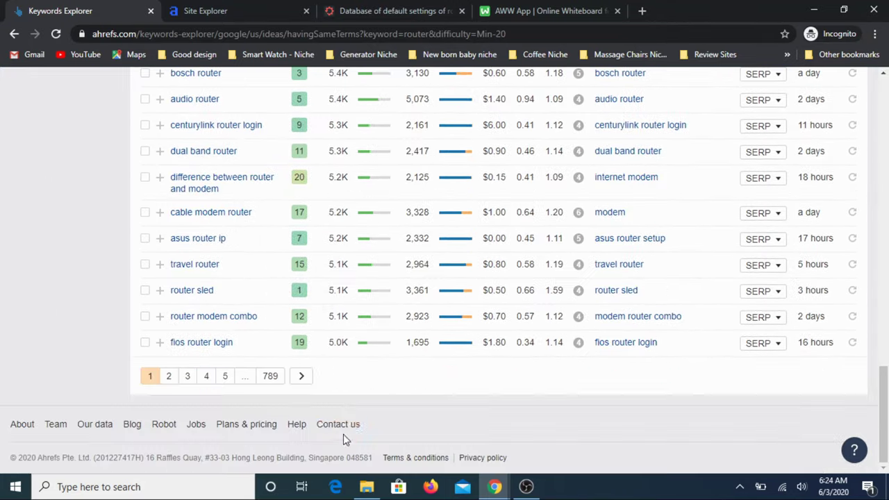
scroll(359, 373, "up", 5)
scroll(359, 369, "up", 5)
scroll(356, 370, "up", 5)
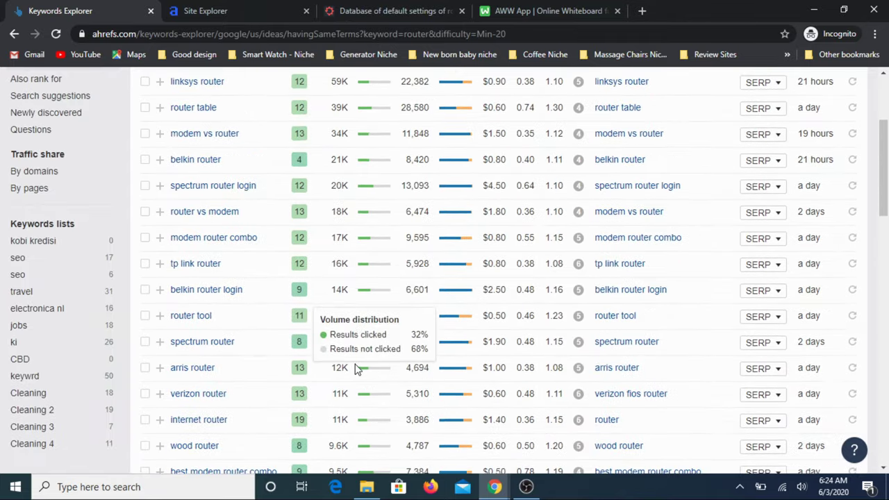
scroll(357, 369, "up", 3)
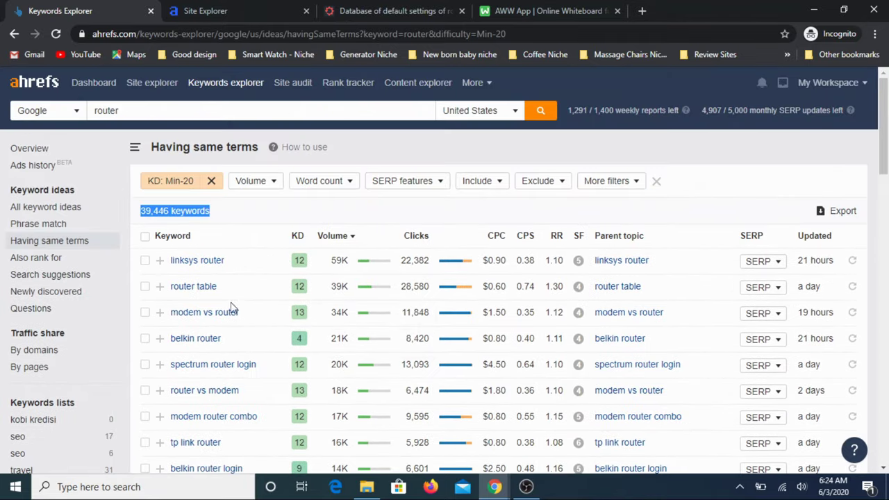
left_click(246, 214)
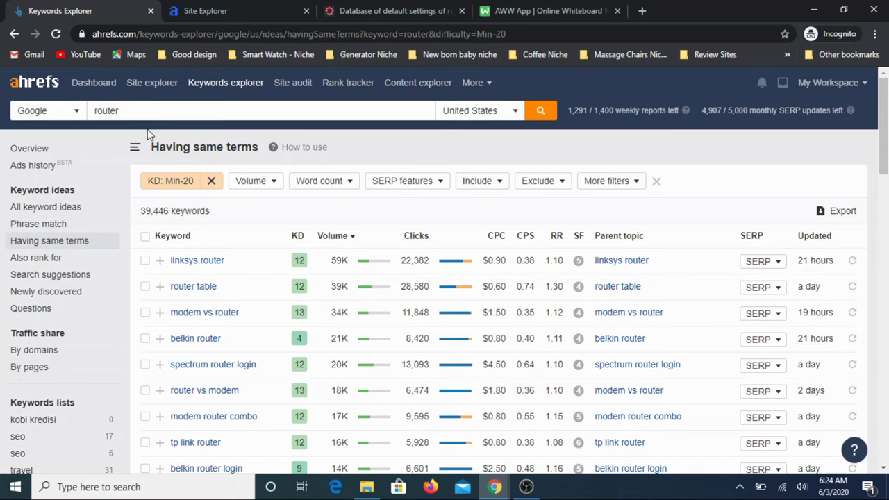
Write '3. Scope for Content' on a new whiteboard line, then return to the router keywords
left_click(541, 10)
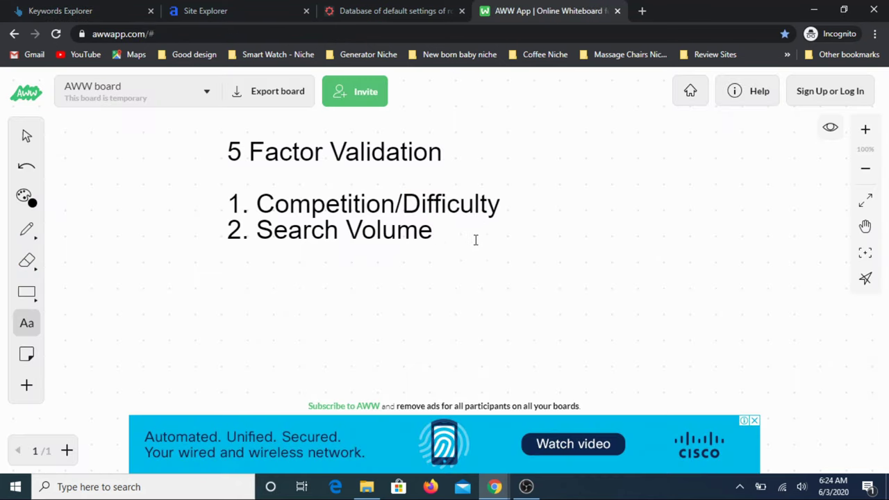
key("Return")
type("3. Scope for Content")
left_click(108, 10)
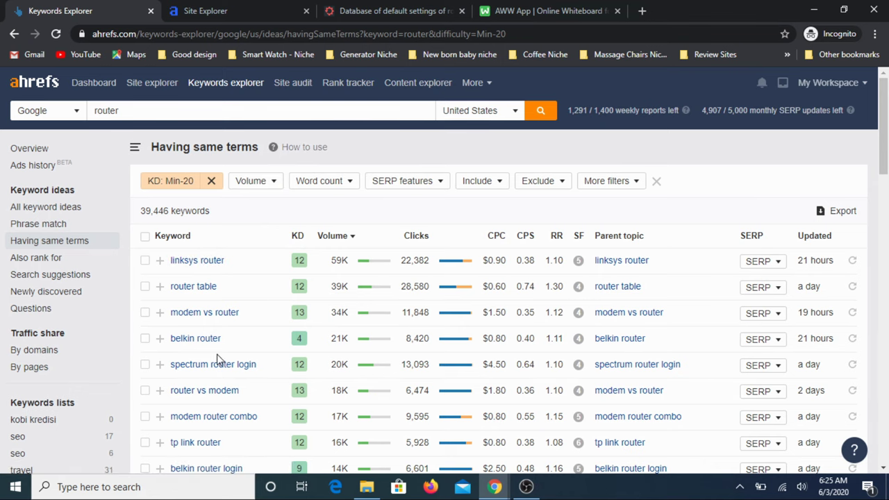
Add a minimum search volume filter of 500, narrowing the router list to 906 keywords
scroll(236, 354, "down", 1)
scroll(257, 355, "up", 1)
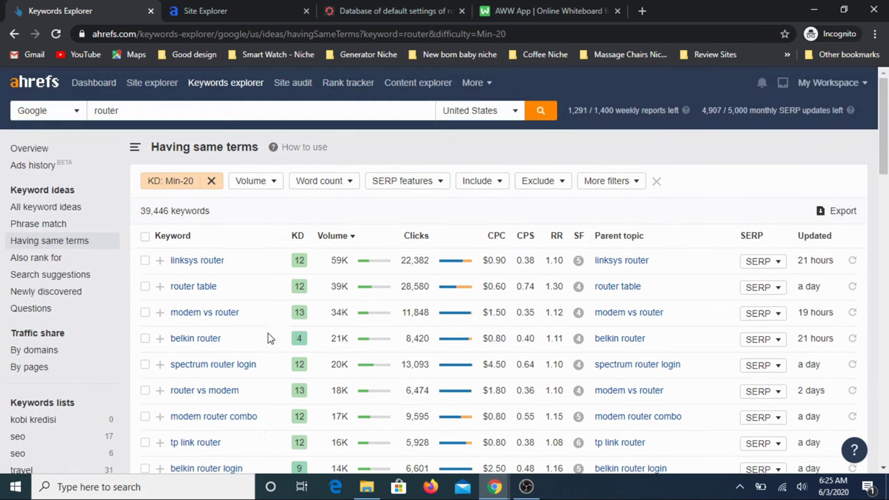
left_click(260, 182)
type("500")
left_click(295, 236)
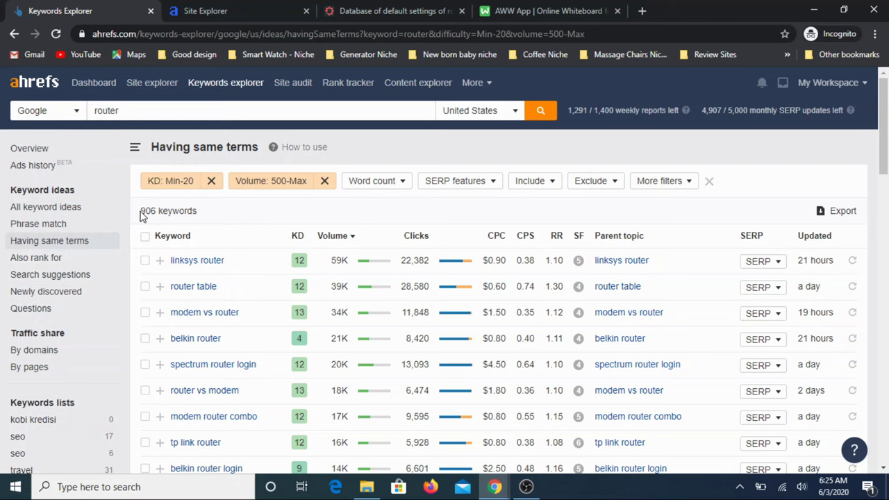
left_click_drag(140, 210, 219, 228)
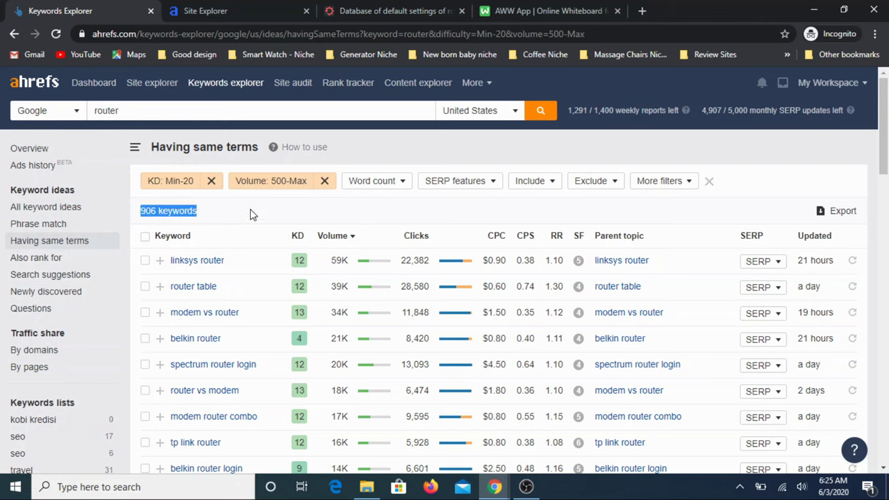
left_click(252, 216)
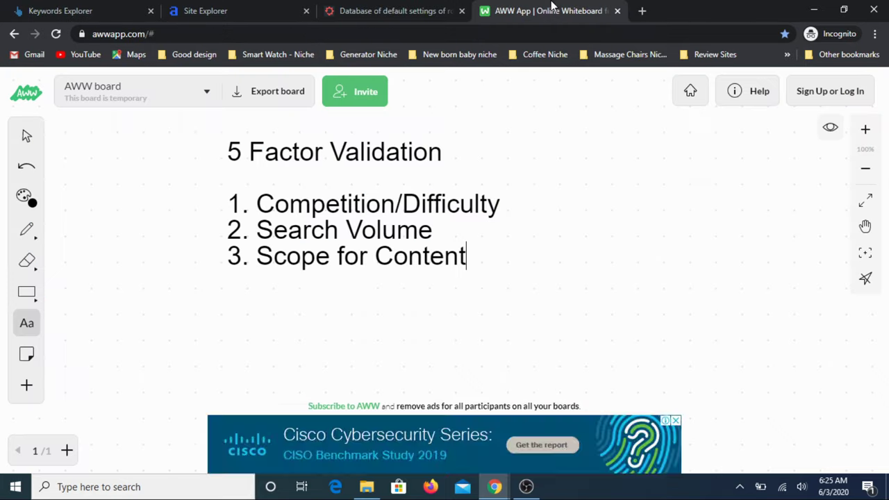
Write '4. Reference/Proof - Low DR' on a new whiteboard line, then return to Ahrefs
left_click(552, 11)
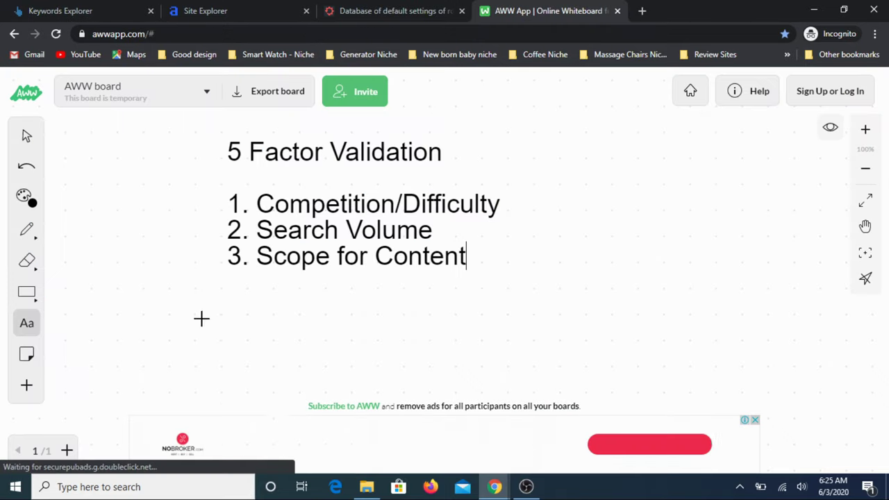
key("Return")
type("4. REf")
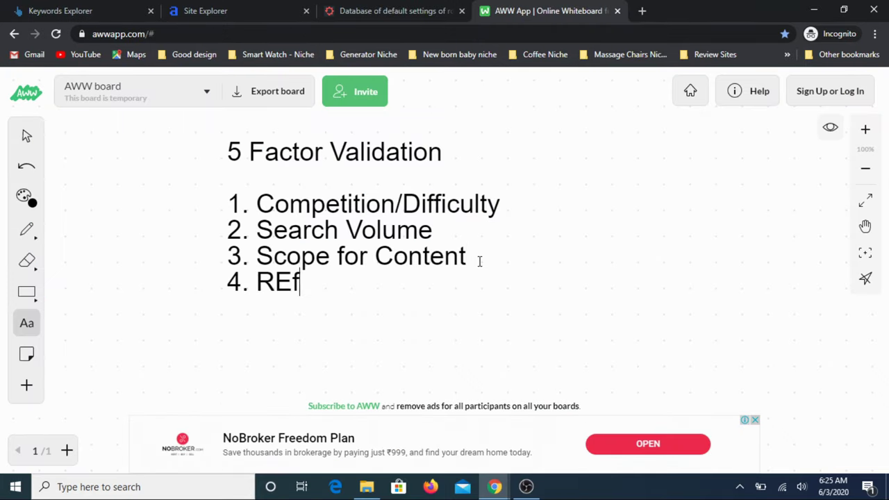
key("BackSpace")
key("BackSpace")
type("efere")
key("BackSpace")
key("BackSpace")
type("erence")
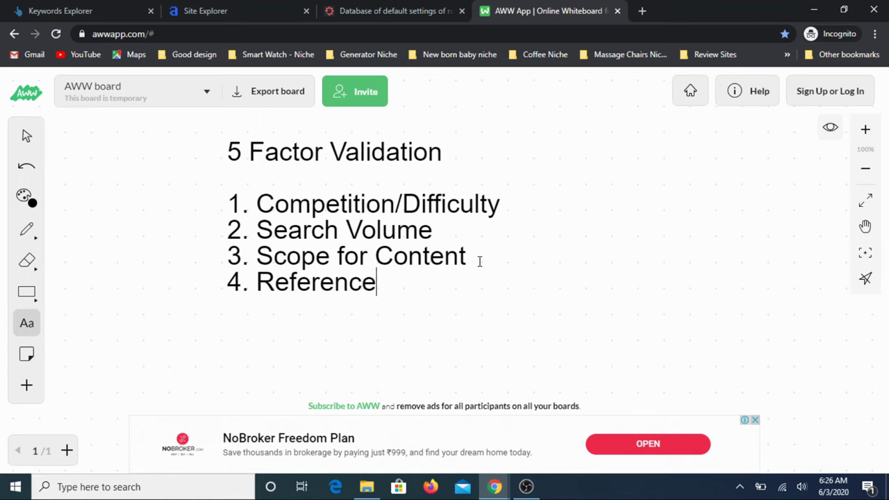
type("/Proo")
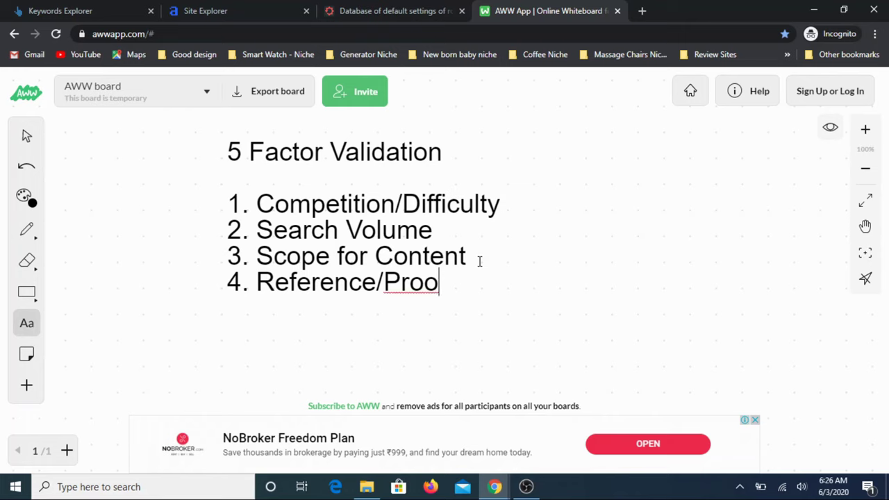
type("f")
type(" - Low DR")
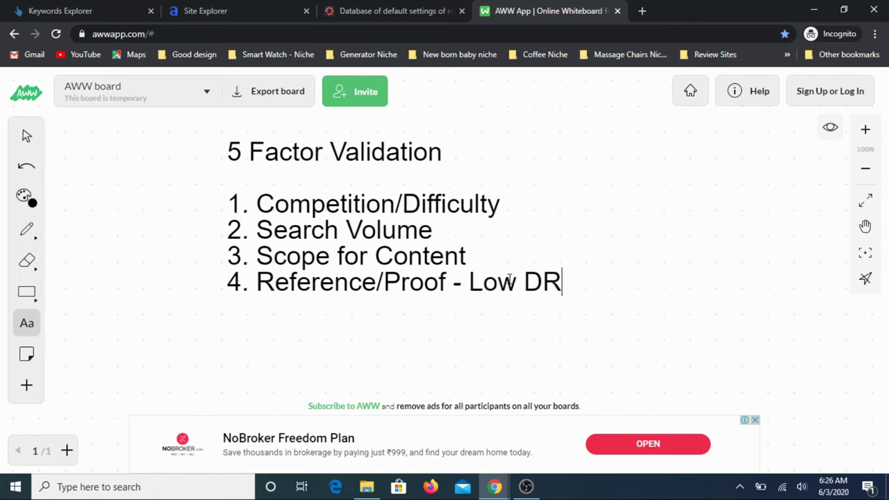
left_click(60, 10)
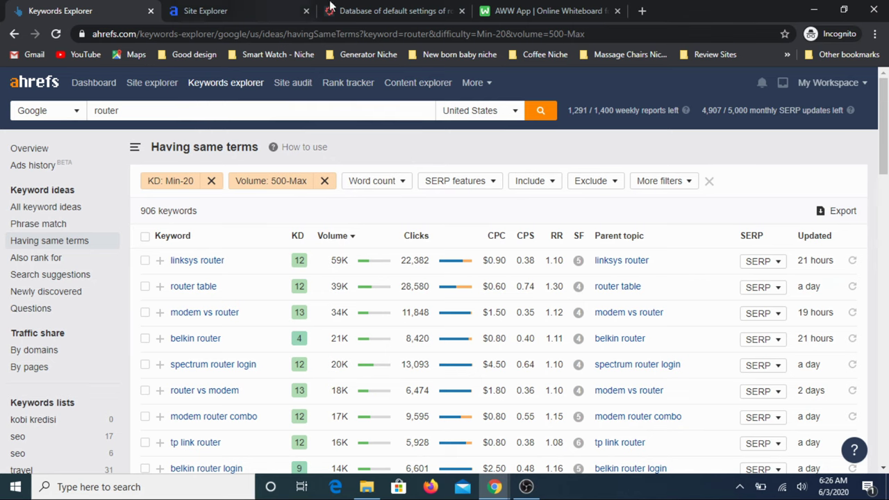
left_click(399, 11)
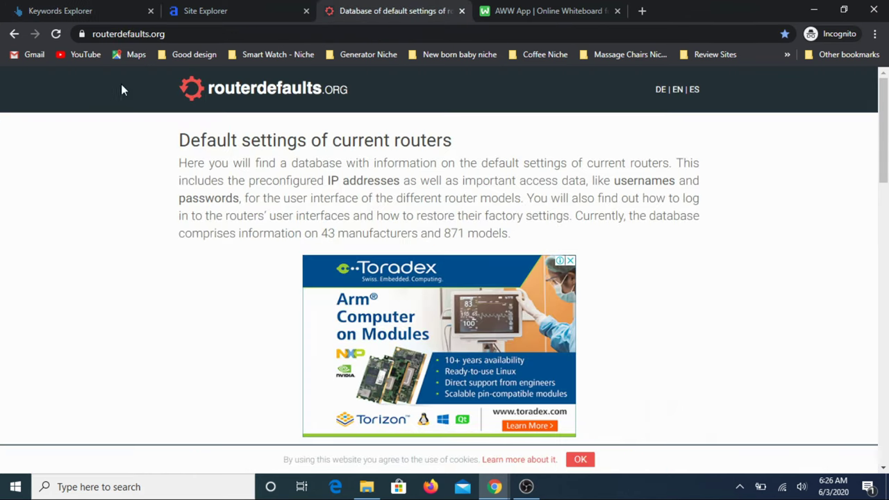
left_click(192, 34)
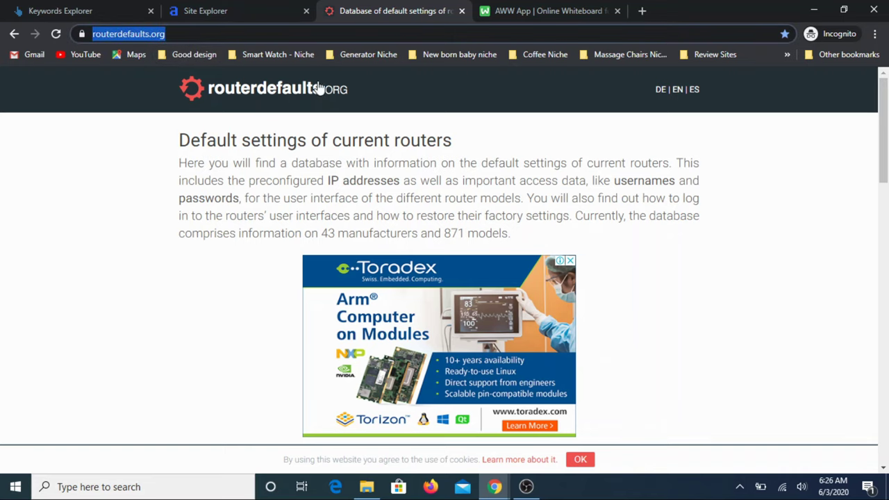
left_click(238, 10)
Analyse routerdefaults.org in Site Explorer, noting DR 6, 173 referring domains and 49.6K organic keywords
left_click(357, 228)
type("https://www.routerdefaults.org/")
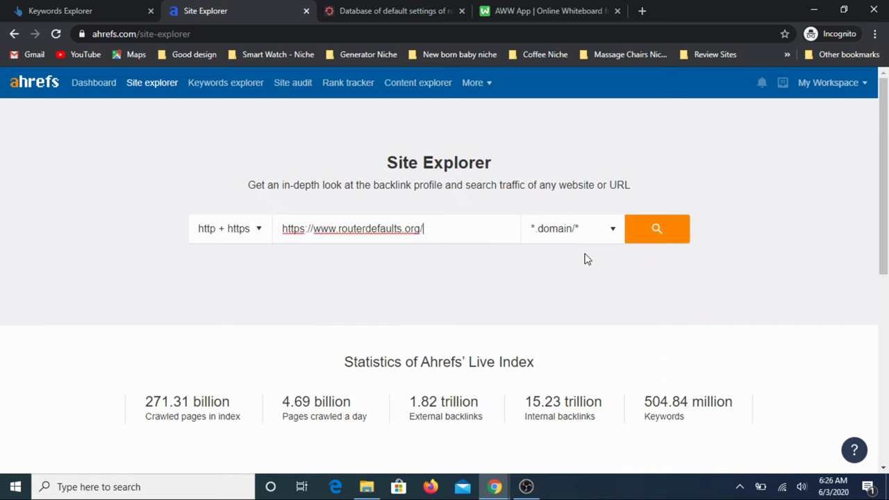
left_click(656, 229)
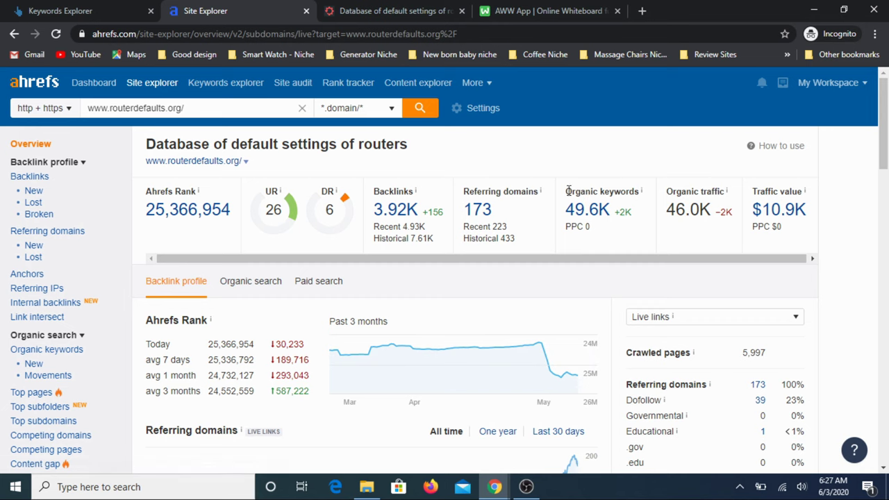
left_click_drag(566, 192, 625, 172)
left_click(625, 173)
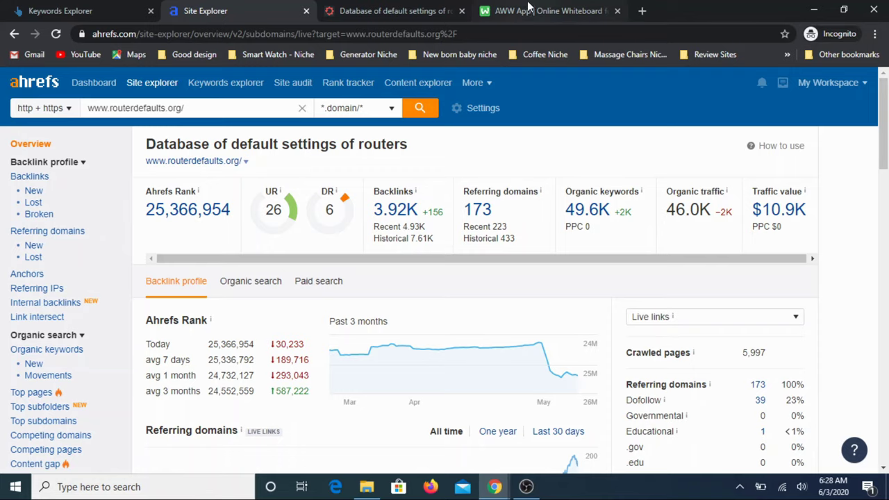
left_click(528, 11)
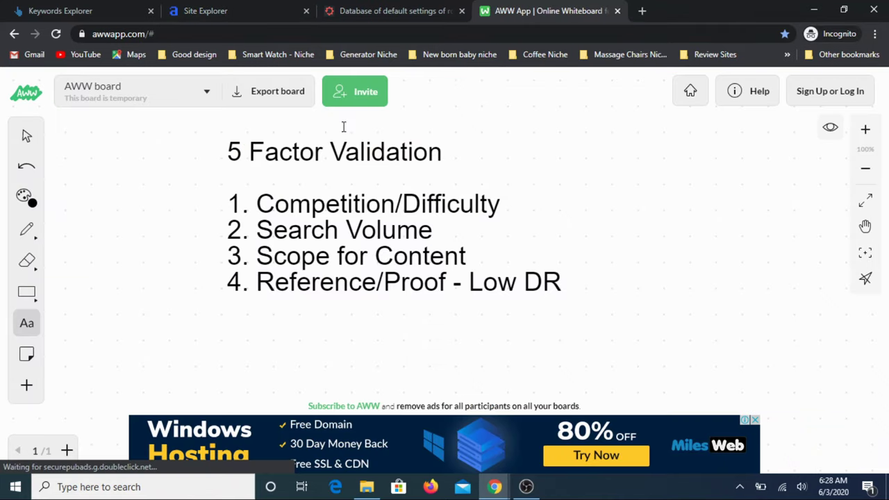
left_click(205, 19)
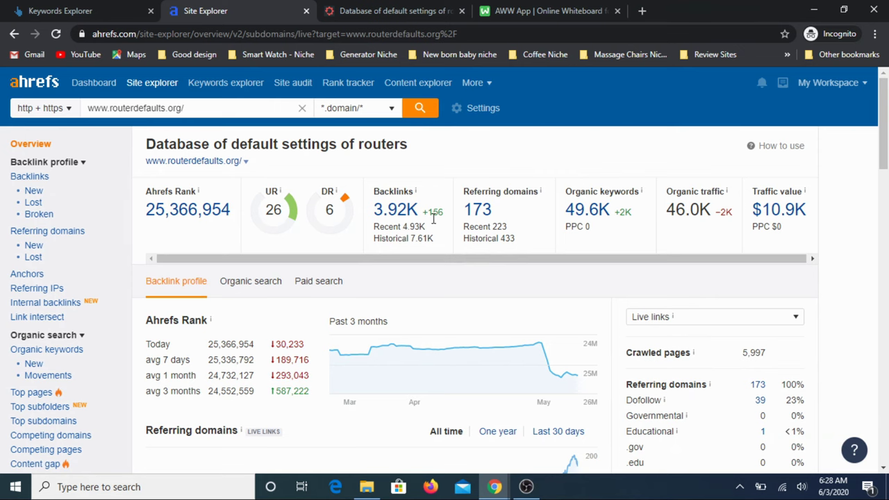
left_click(562, 11)
Write '5. Earning Potential' on a new whiteboard line, then return to the router keywords
key("Return")
type("5. ")
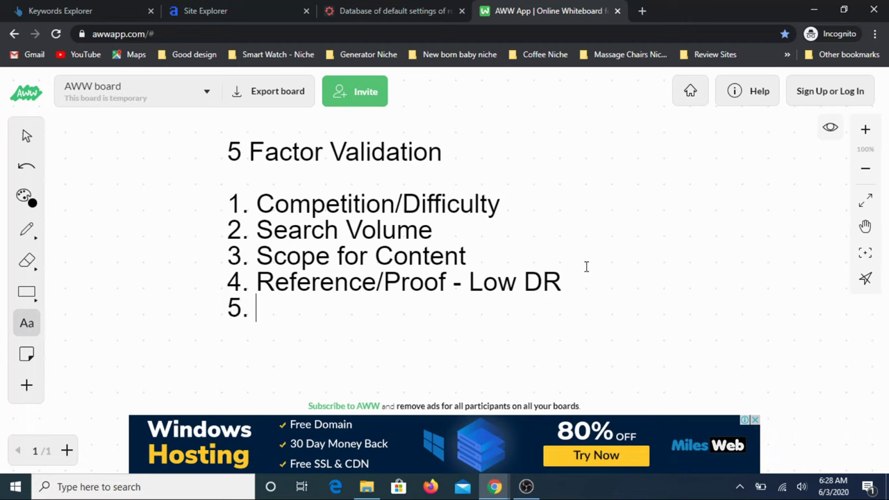
type("Earning ")
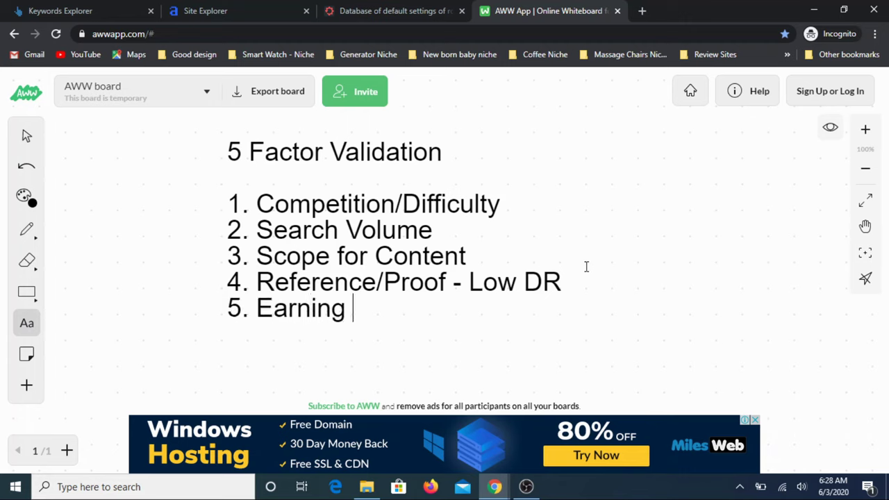
type("Potential")
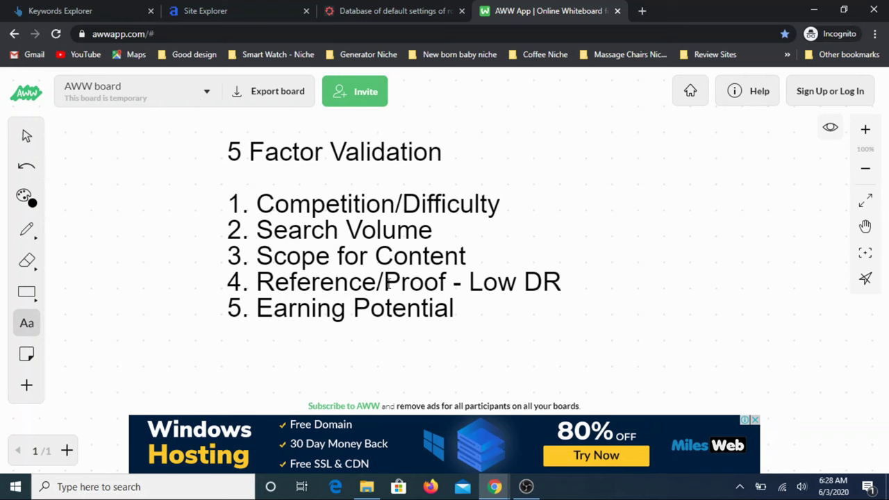
left_click(67, 9)
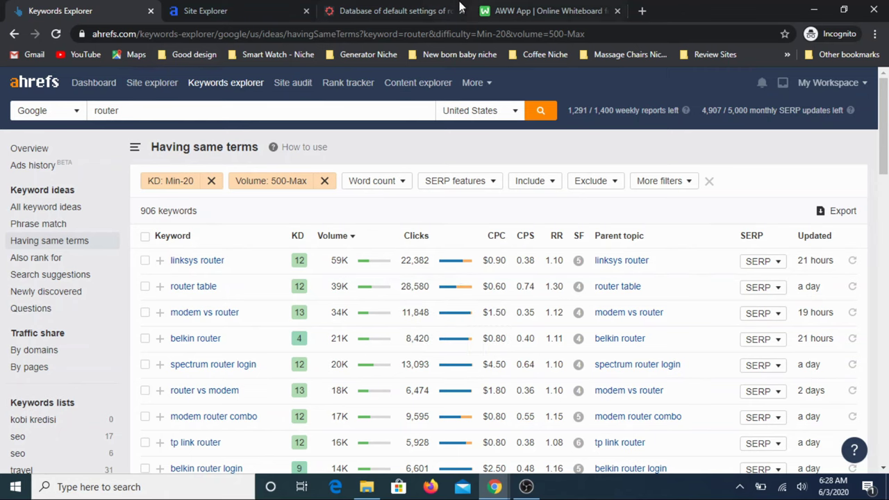
Switch back to the routerdefaults.org overview showing DR 6 and $10.9K traffic value
left_click(204, 11)
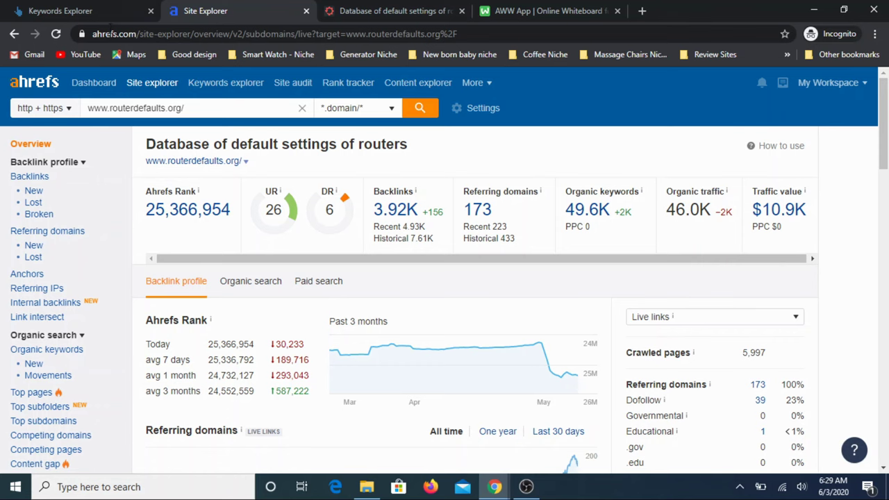
Revisit the 906 router keyword ideas, highlighting the seed 'router', then bring up the AWW validation whiteboard
left_click(69, 11)
left_click_drag(165, 110, 90, 111)
left_click(369, 159)
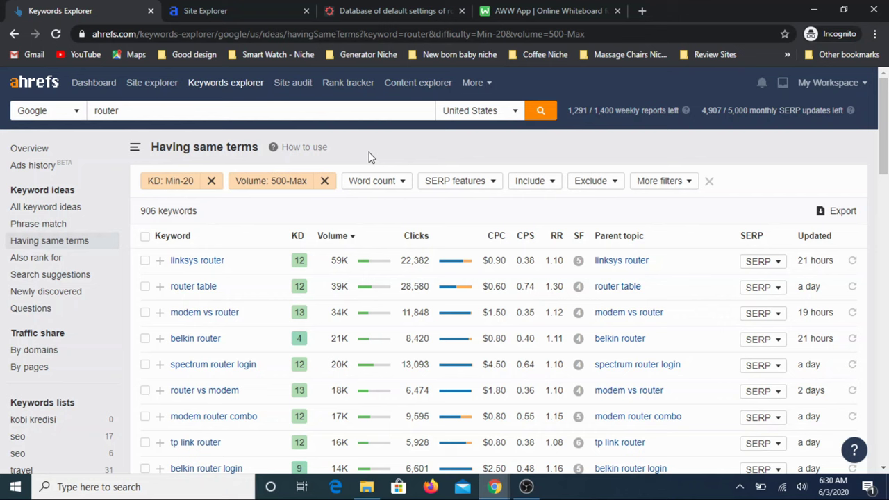
scroll(367, 153, "down", 4)
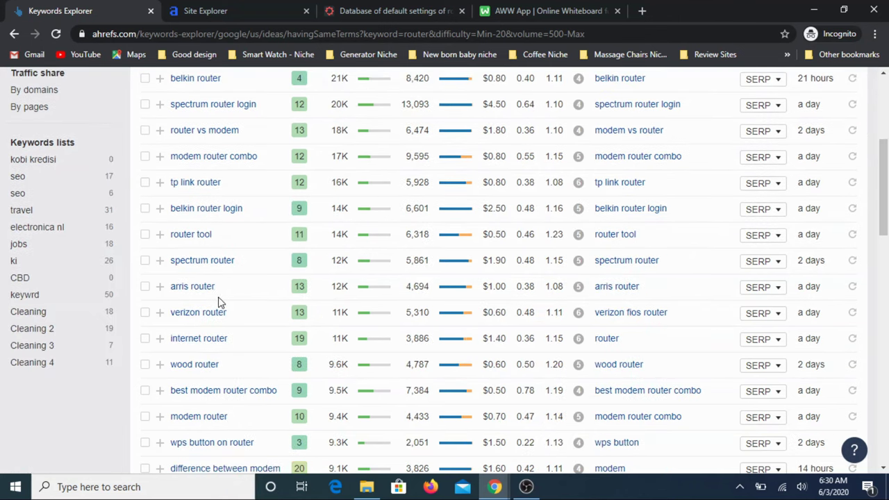
scroll(252, 343, "up", 4)
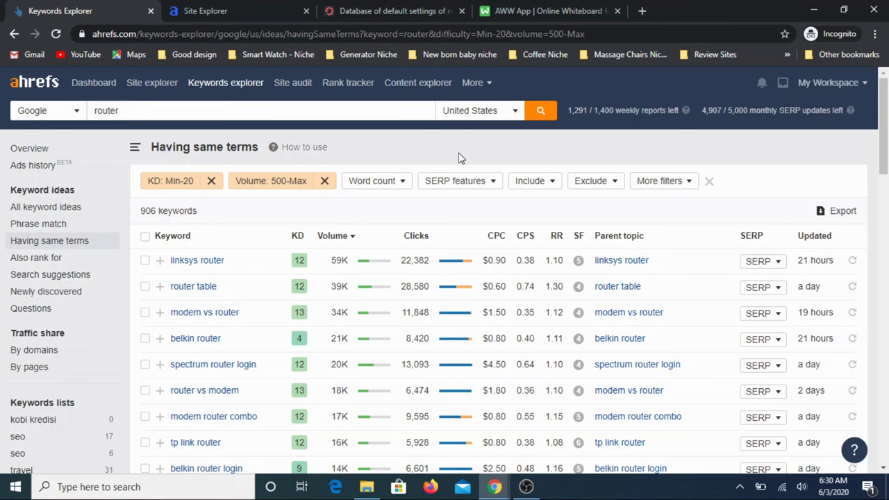
left_click(515, 16)
Finish editing the 5 Factor Validation checklist text and return to the Ahrefs router keyword ideas
left_click(327, 250)
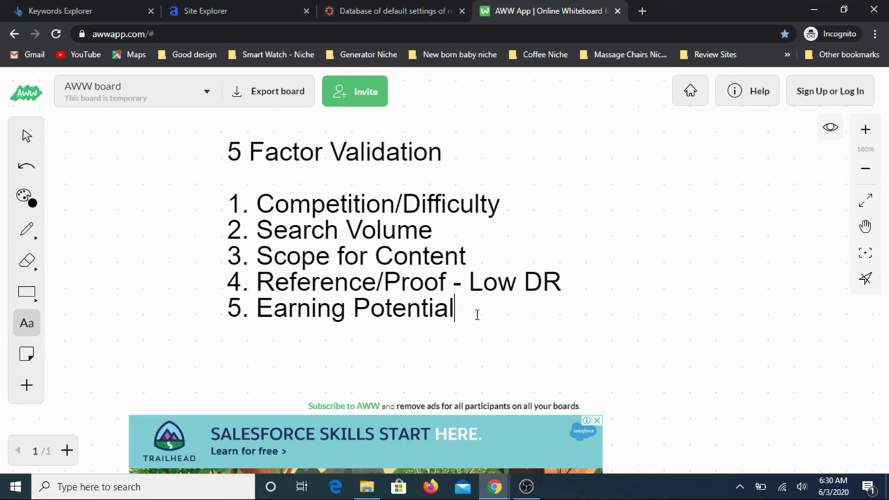
left_click_drag(476, 314, 204, 159)
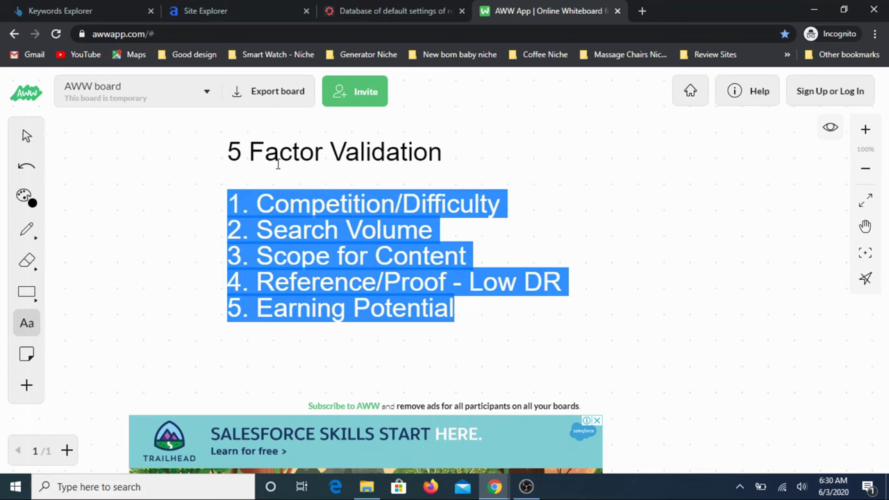
left_click(484, 322)
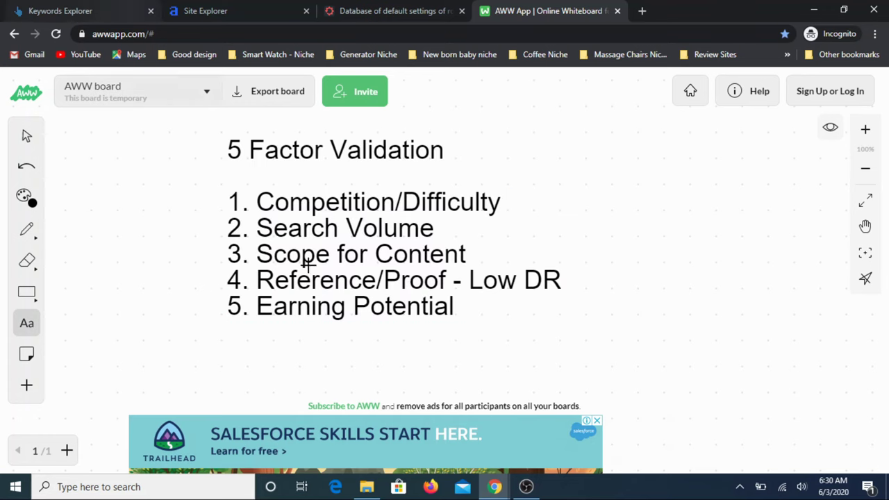
left_click(41, 13)
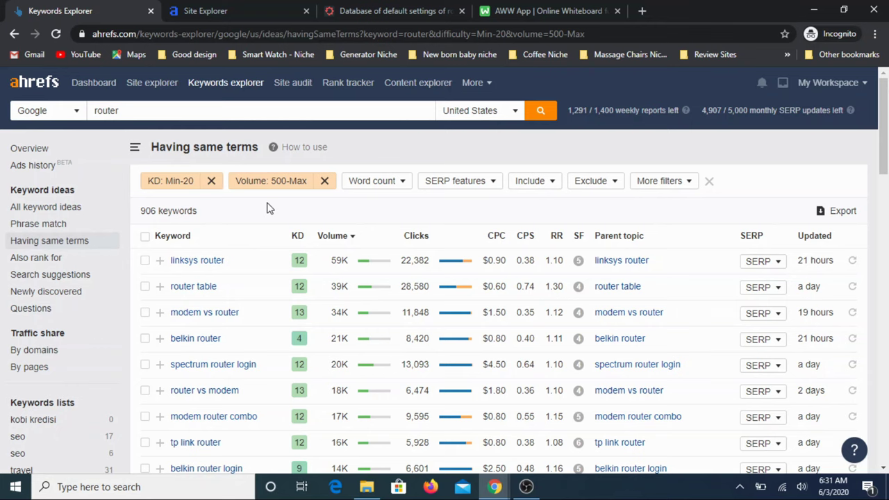
Scroll through the 906 router keywords filtered to KD up to 20 and volume 500+
scroll(326, 209, "down", 1)
scroll(339, 206, "up", 1)
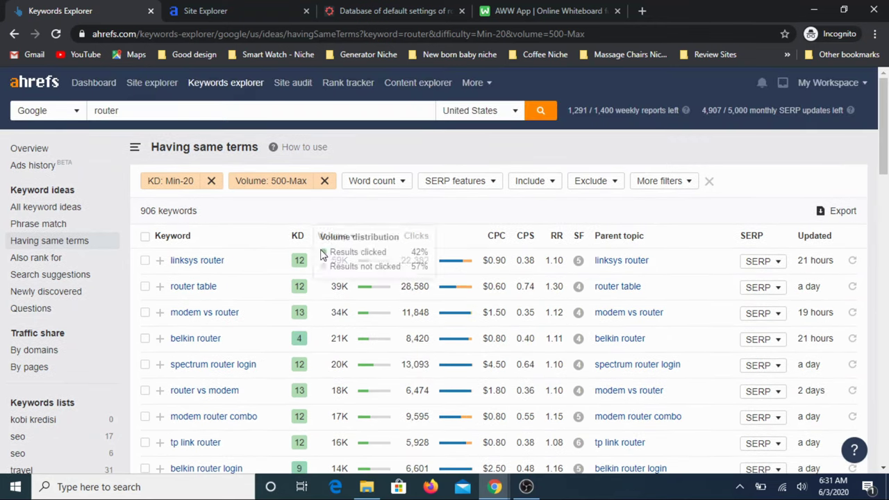
scroll(214, 403, "down", 1)
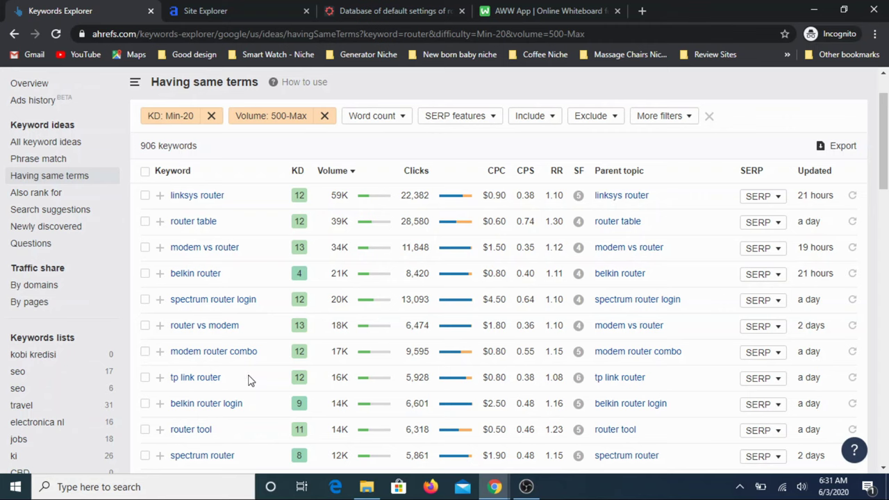
scroll(250, 378, "up", 2)
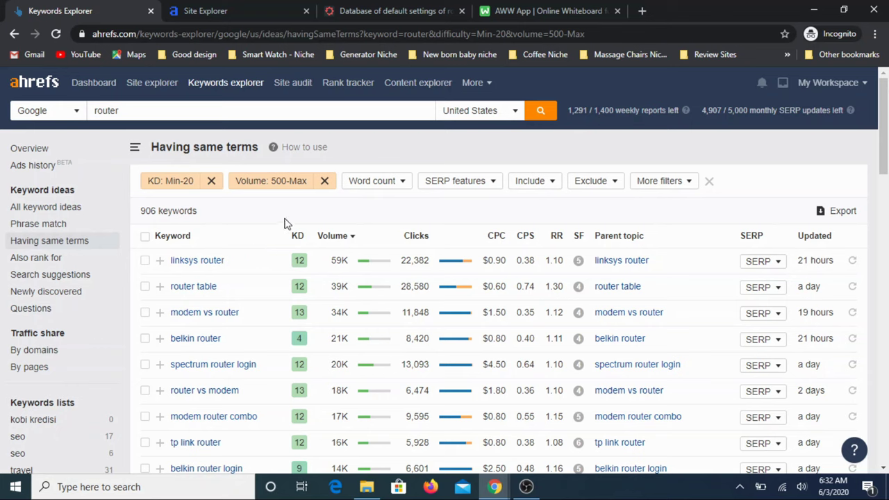
scroll(284, 224, "down", 3)
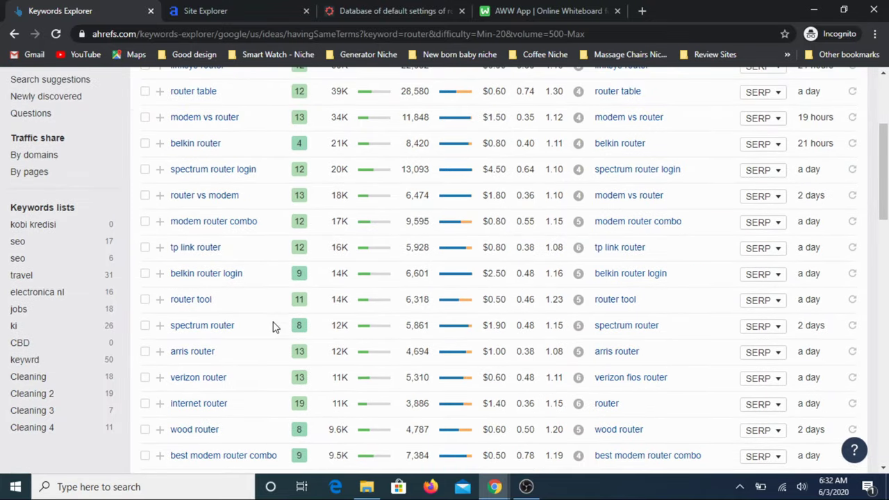
scroll(273, 326, "up", 3)
Skim the routerdefaults.org homepage
left_click(382, 9)
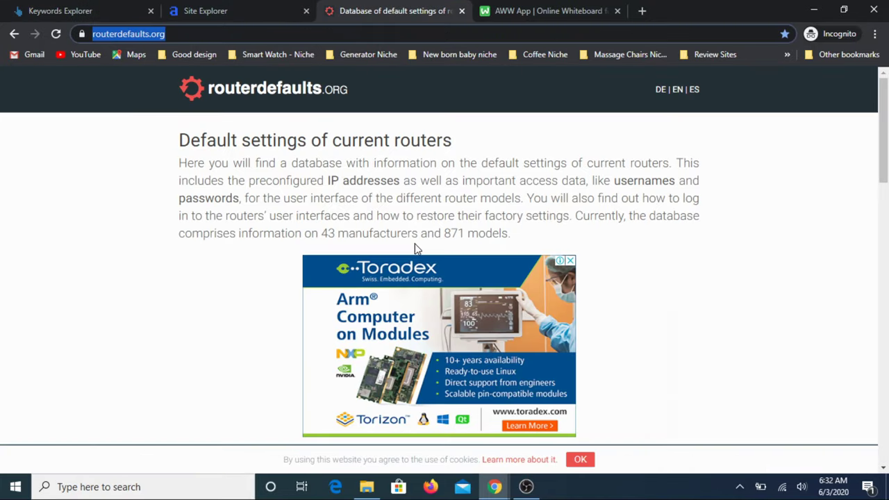
scroll(417, 247, "down", 5)
scroll(416, 247, "down", 4)
scroll(417, 243, "down", 8)
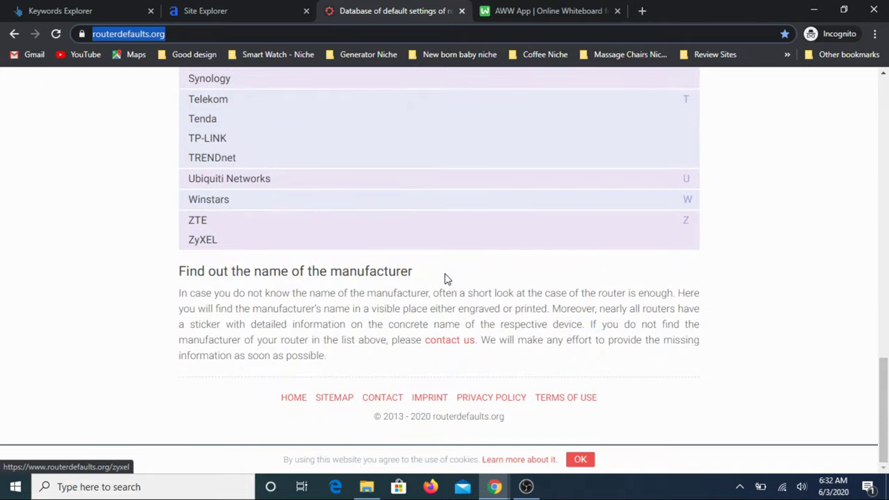
scroll(462, 294, "up", 4)
scroll(470, 291, "up", 5)
In Site Explorer, view routerdefaults.org's organic keywords and its top pages
left_click(252, 11)
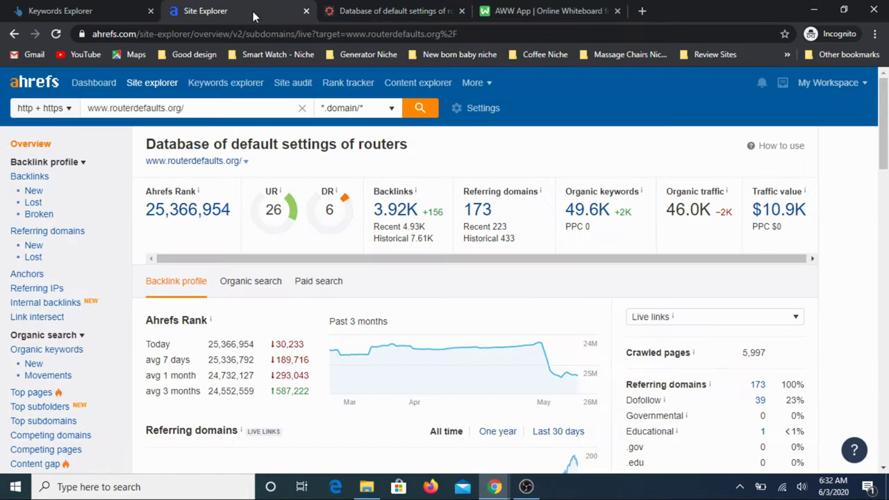
left_click(582, 212)
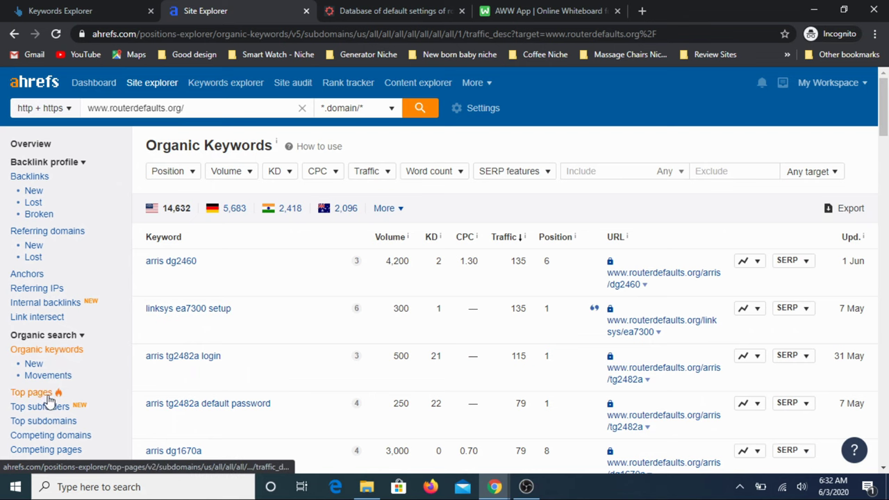
left_click(49, 394)
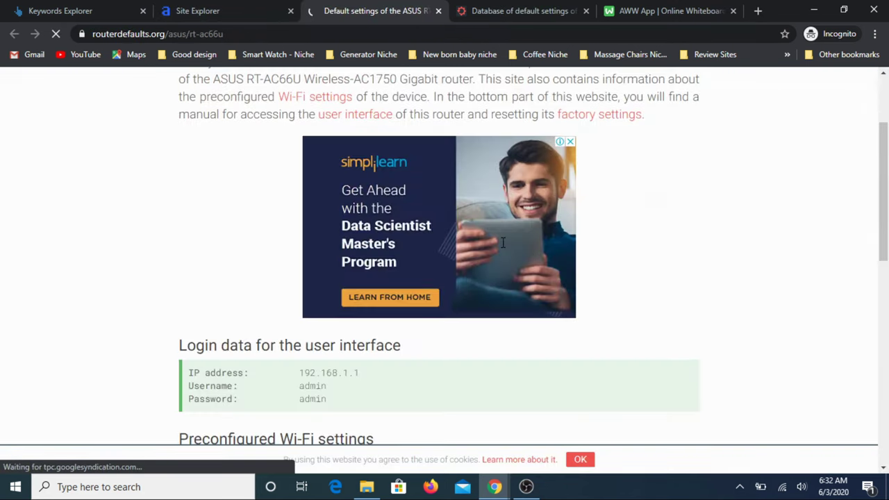
Read through the ASUS RT-AC66U login instructions on routerdefaults.org
scroll(501, 250, "down", 4)
scroll(501, 249, "down", 2)
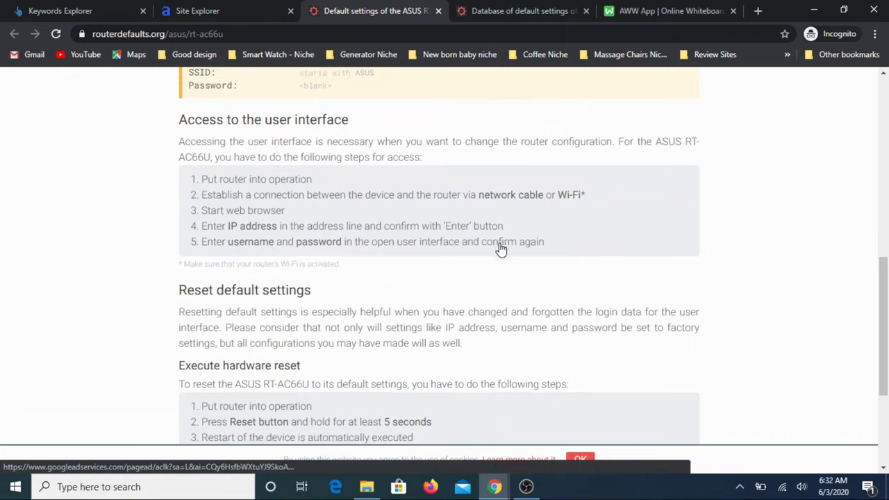
scroll(502, 248, "down", 3)
scroll(502, 248, "up", 3)
scroll(507, 242, "up", 8)
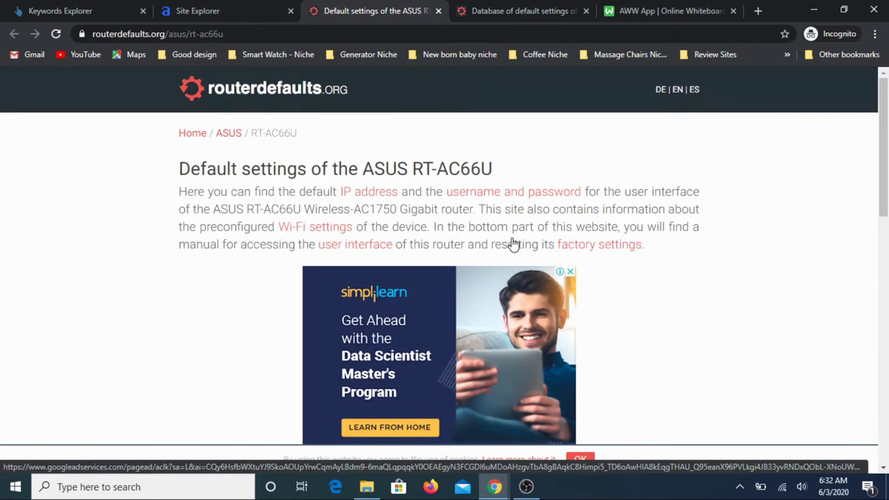
scroll(513, 243, "down", 5)
scroll(513, 244, "down", 4)
scroll(512, 245, "down", 2)
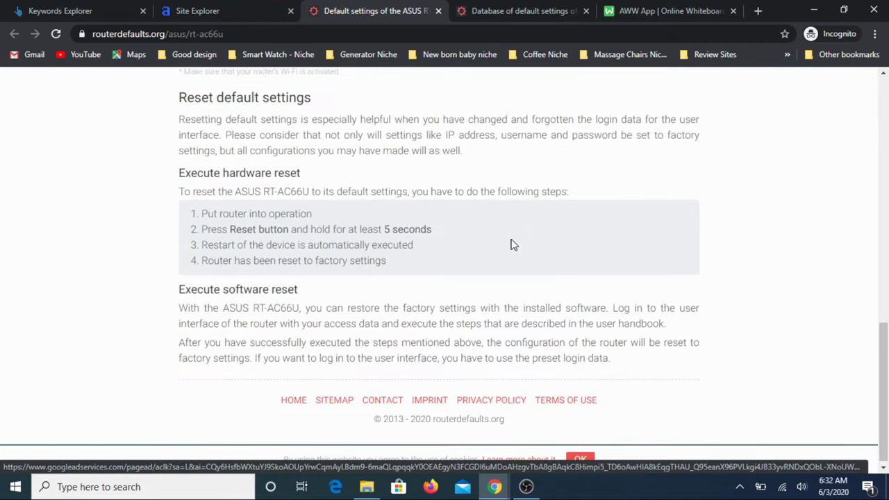
scroll(518, 291, "up", 6)
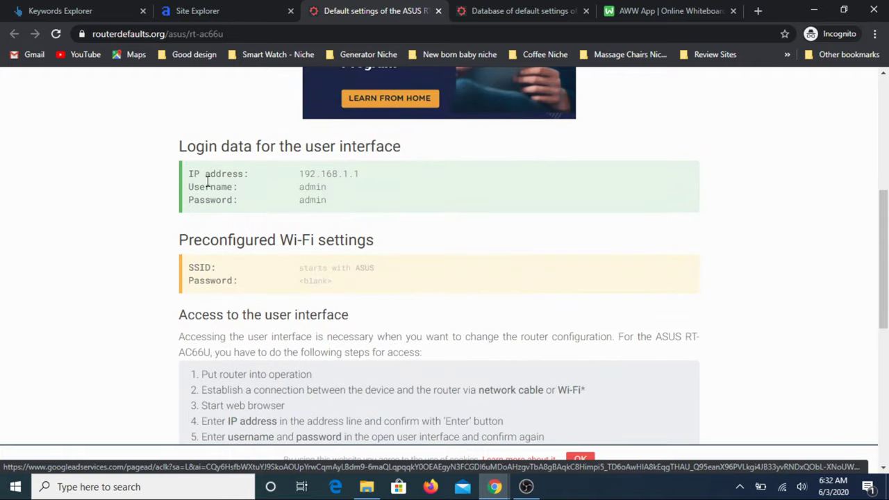
scroll(431, 188, "up", 3)
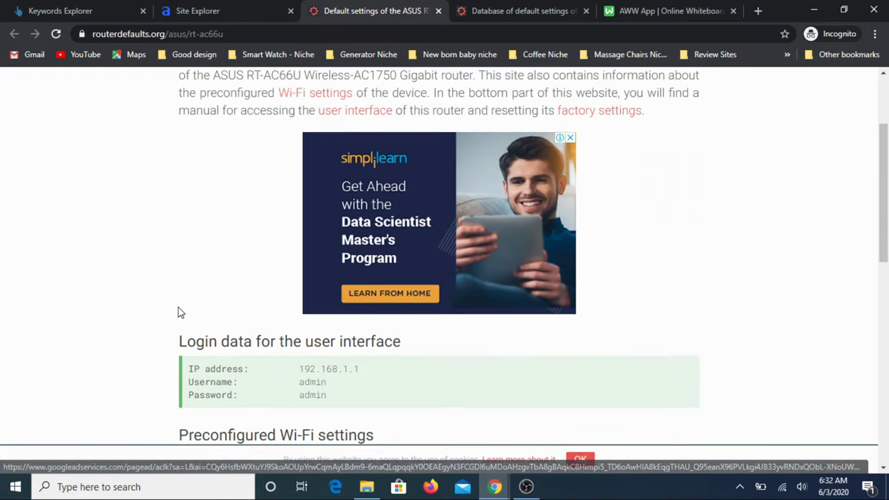
scroll(180, 311, "down", 3)
Highlight the page headings, read the reset instructions, and return to the Ahrefs router keyword ideas
left_click_drag(194, 239, 371, 239)
scroll(362, 232, "down", 3)
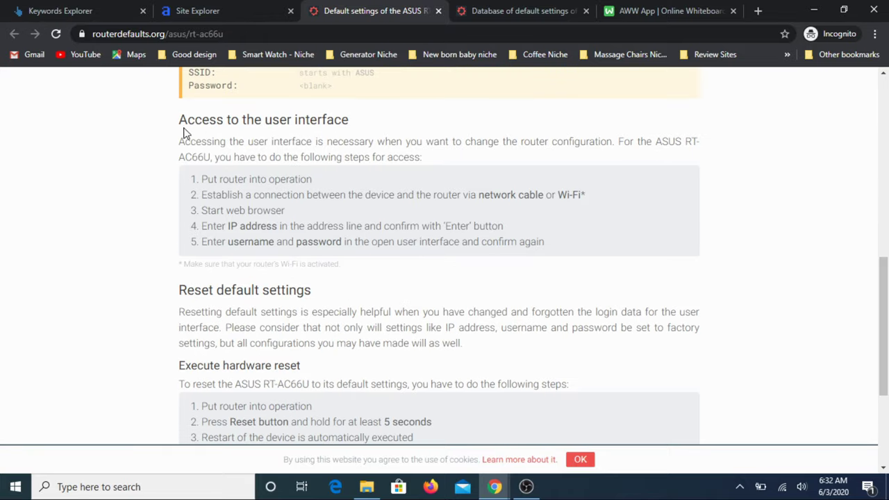
left_click_drag(176, 122, 367, 107)
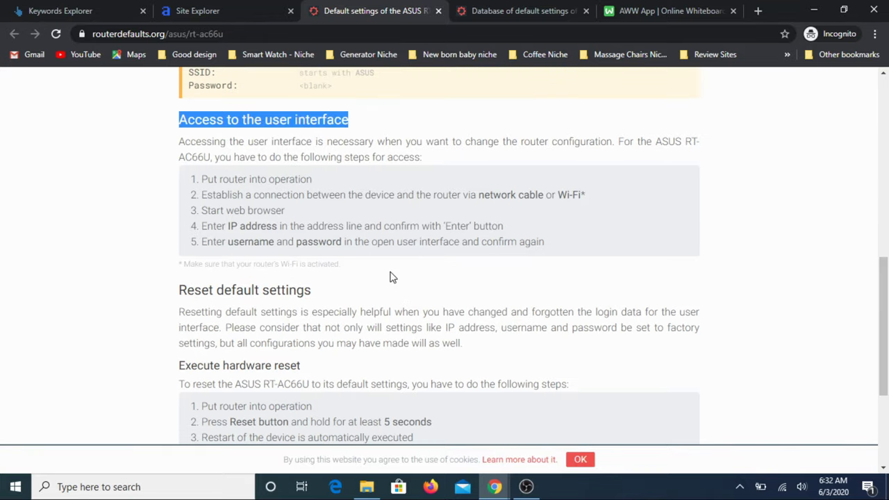
scroll(388, 275, "down", 2)
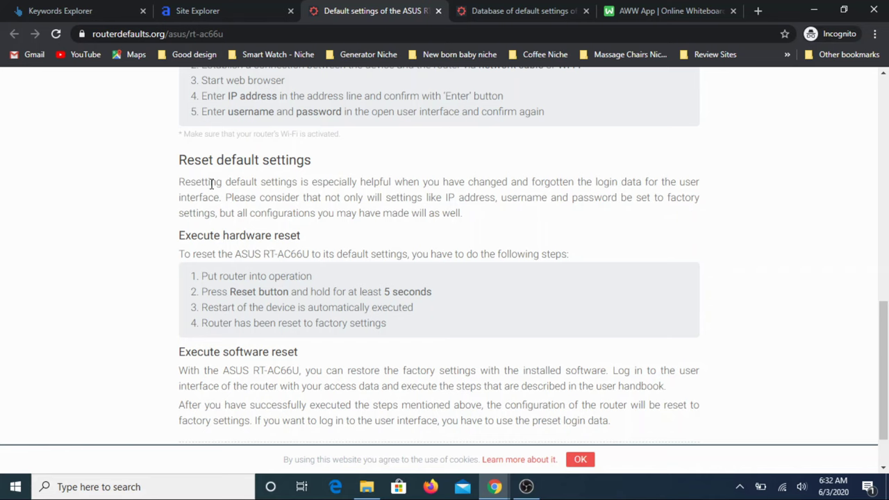
scroll(254, 282, "down", 1)
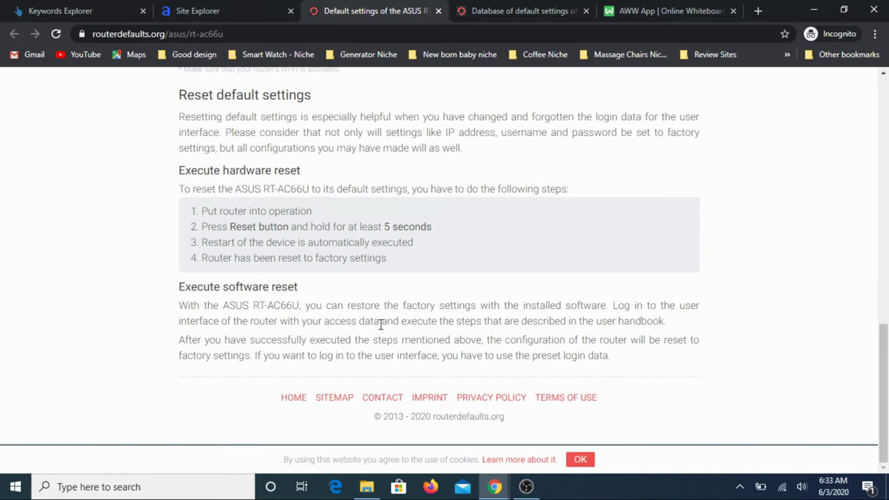
scroll(383, 320, "up", 10)
scroll(375, 327, "up", 3)
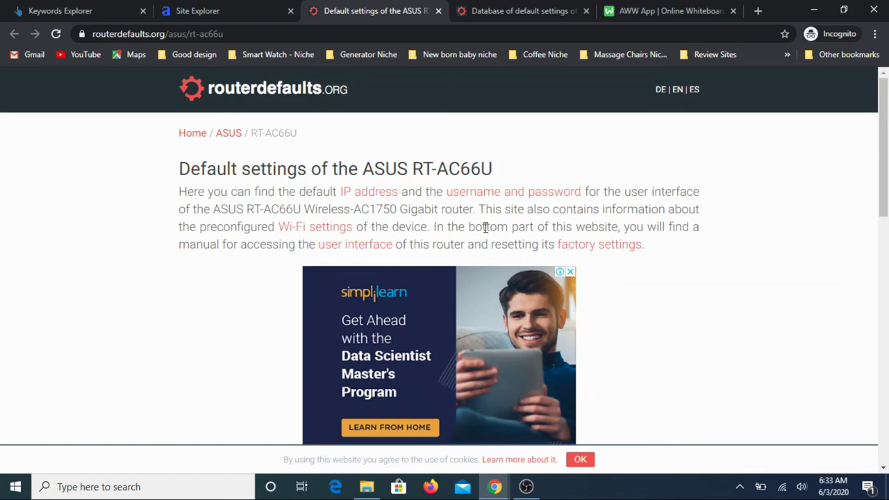
scroll(485, 229, "down", 8)
scroll(485, 232, "down", 5)
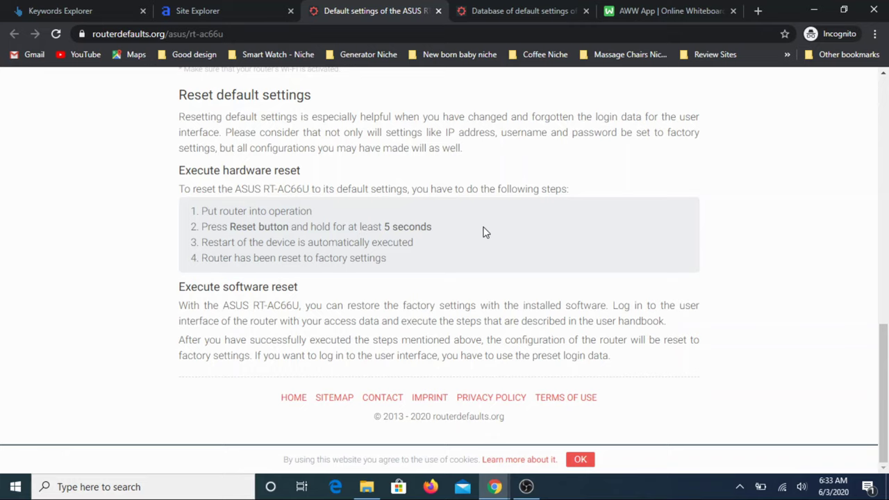
scroll(484, 232, "up", 8)
scroll(484, 229, "up", 5)
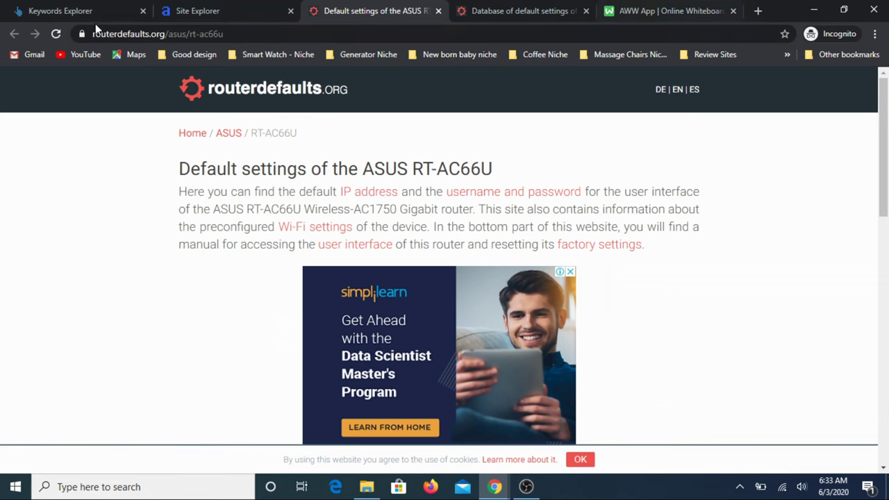
left_click(89, 13)
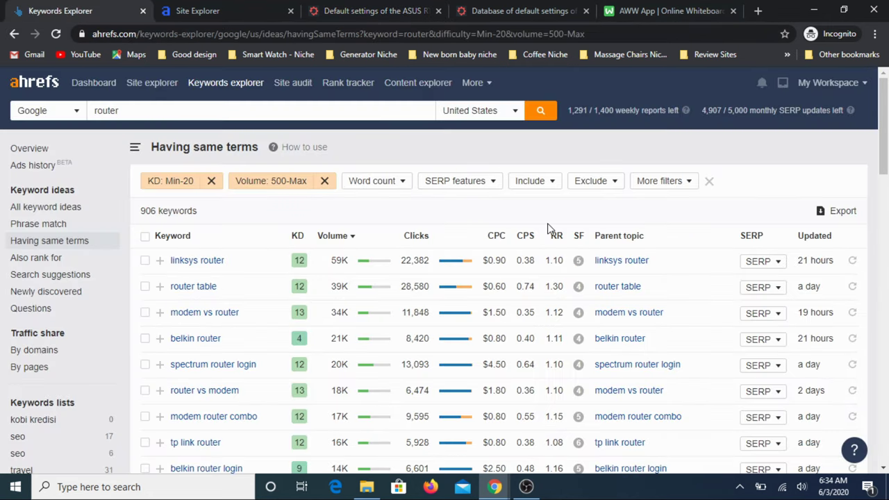